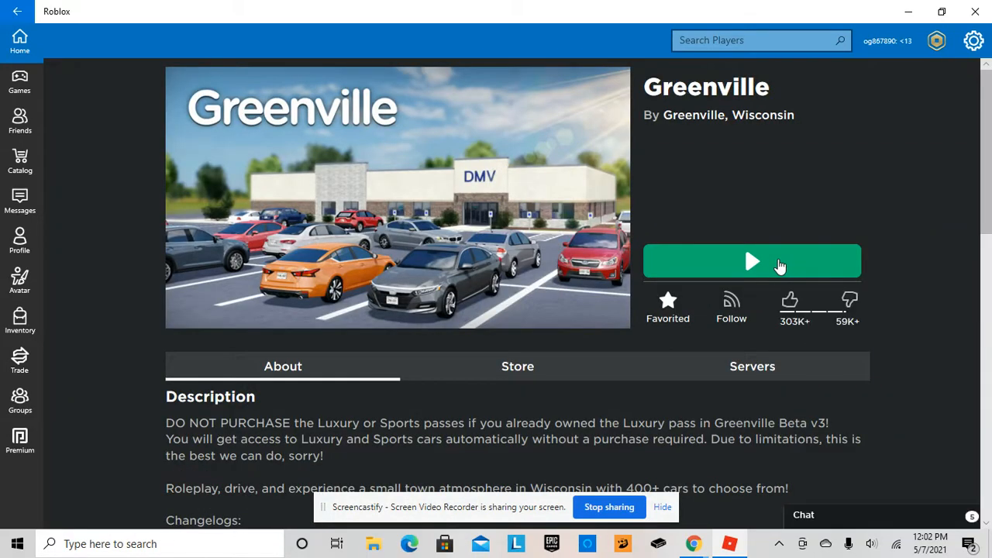
# Step: Join a Greenville server and spawn in at the night-time dealership lot
pyautogui.click(779, 264)
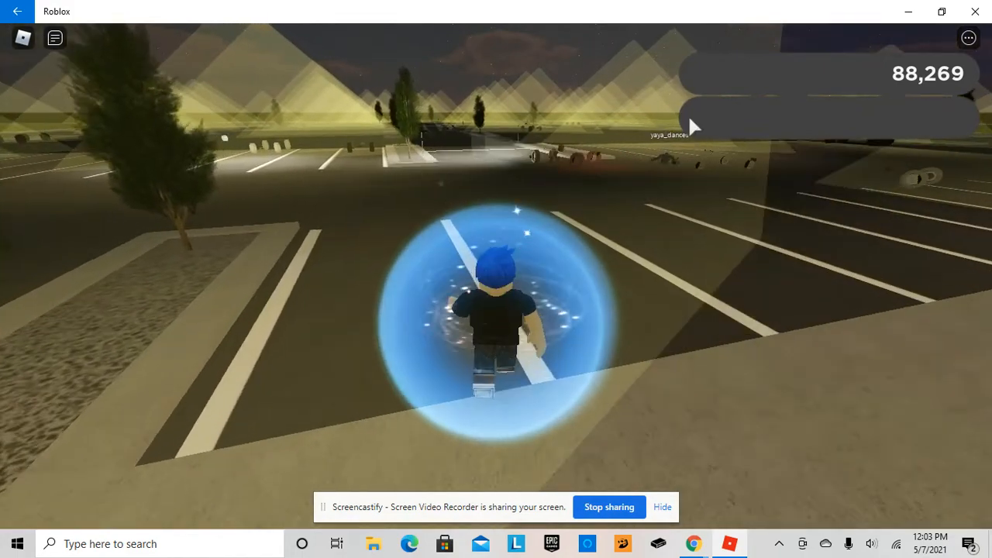
# Step: Walk toward the parking island and spawn the 2021 Falcon Stallion from the garage
pyautogui.press('w')
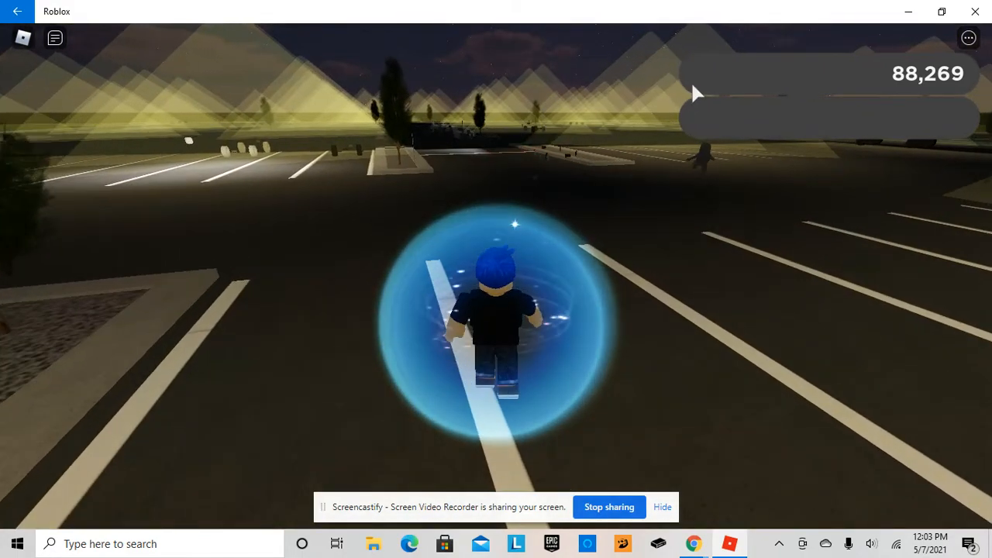
pyautogui.click(702, 116)
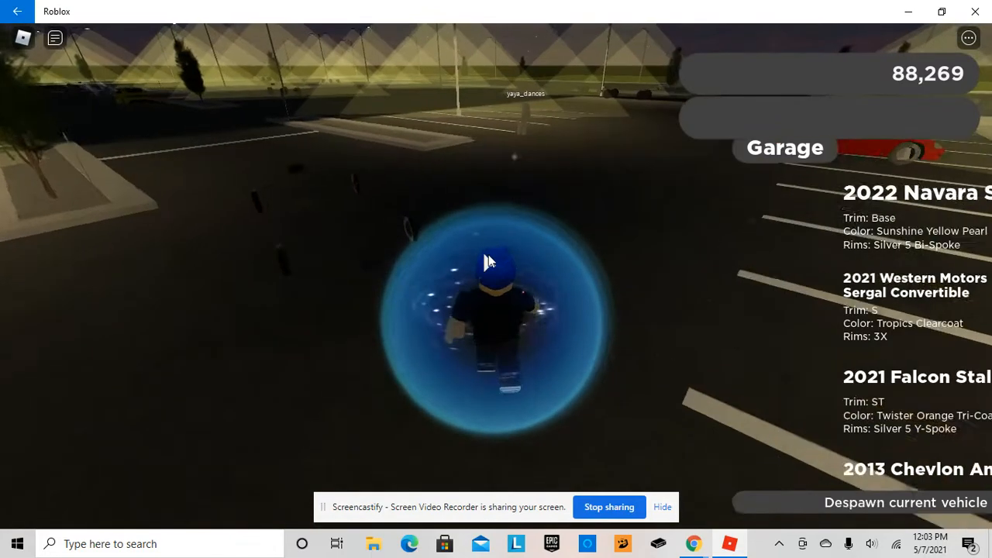
pyautogui.click(488, 254)
pyautogui.press('w')
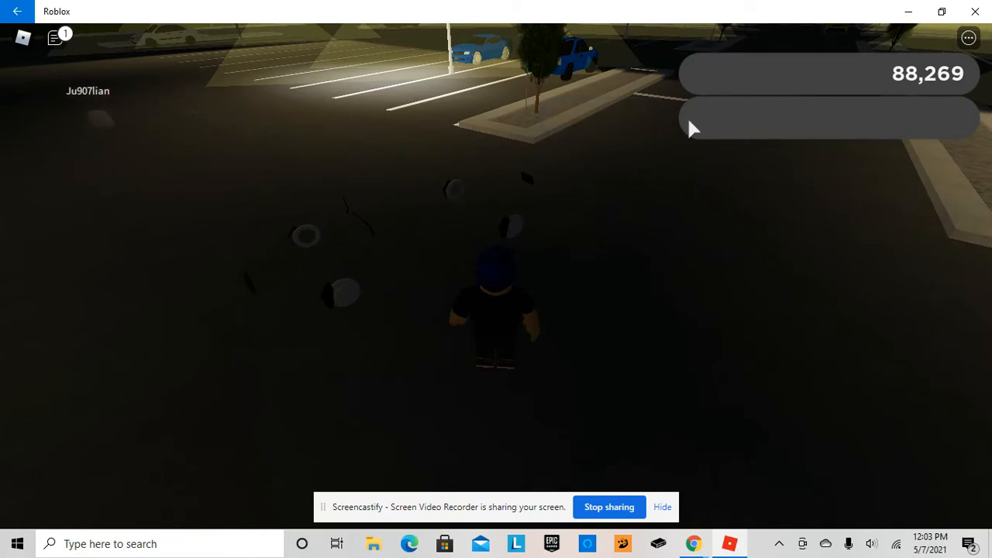
pyautogui.click(713, 124)
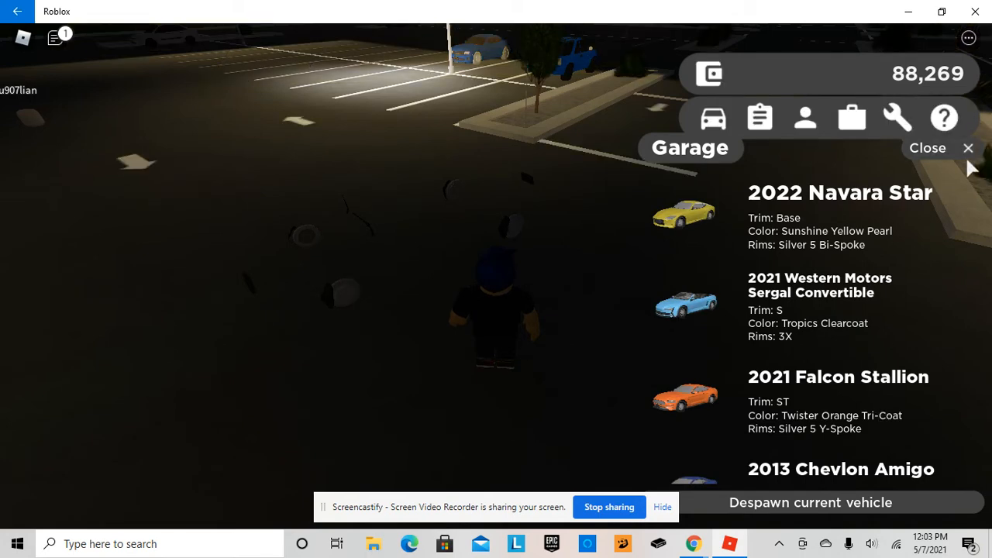
pyautogui.click(968, 148)
# Step: Get into the orange Stallion, drive a loop around the lot, then step out beside it
pyautogui.press('d')
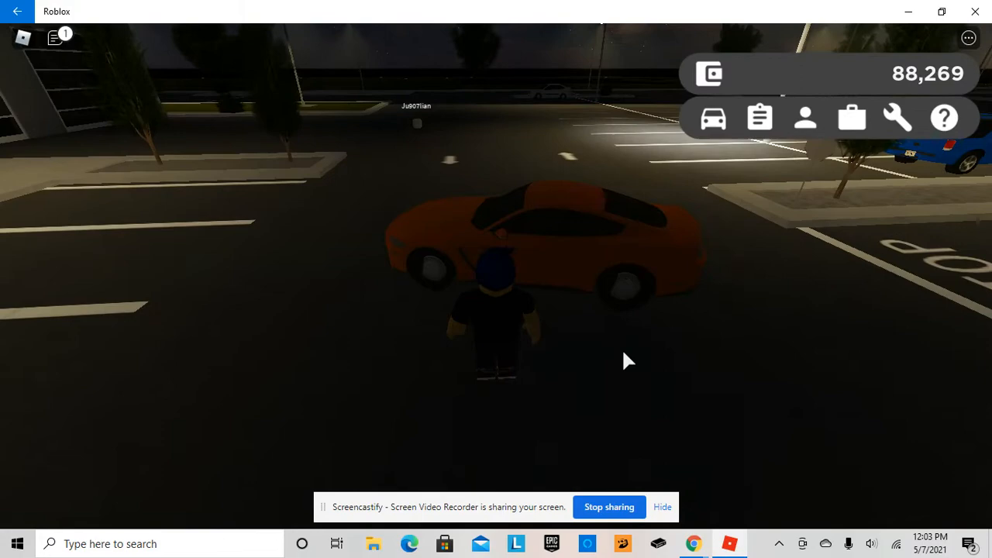
pyautogui.press('e')
pyautogui.press('w')
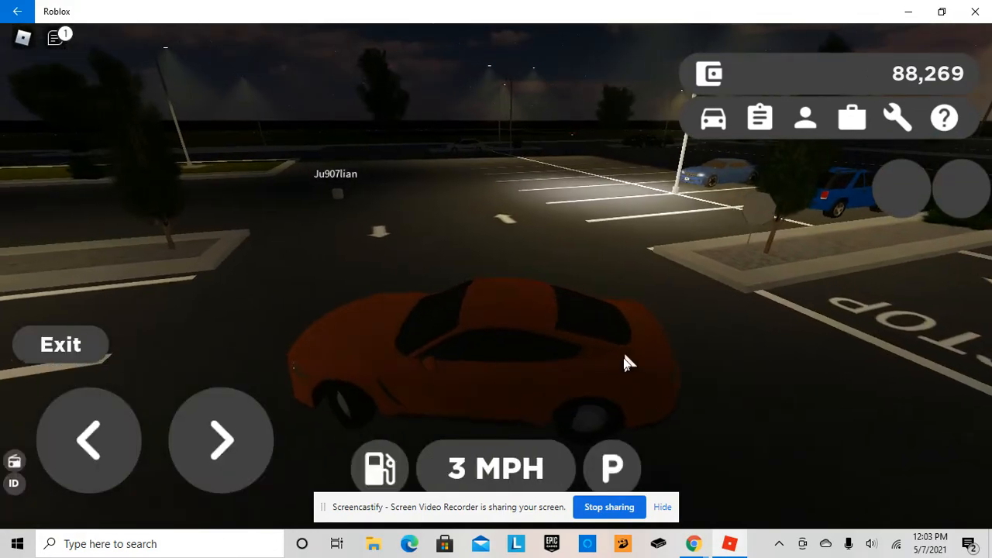
pyautogui.press('w')
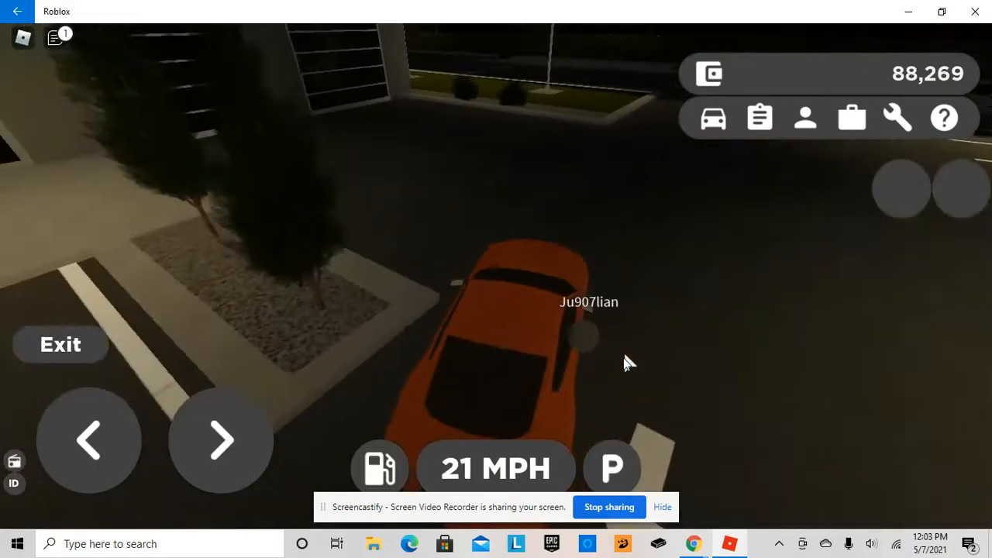
pyautogui.press('s')
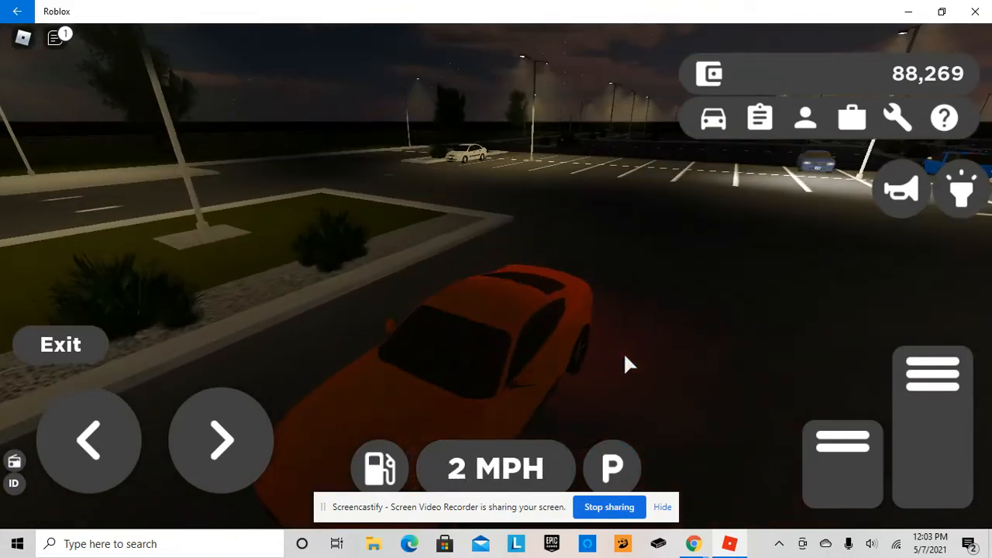
pyautogui.press('space')
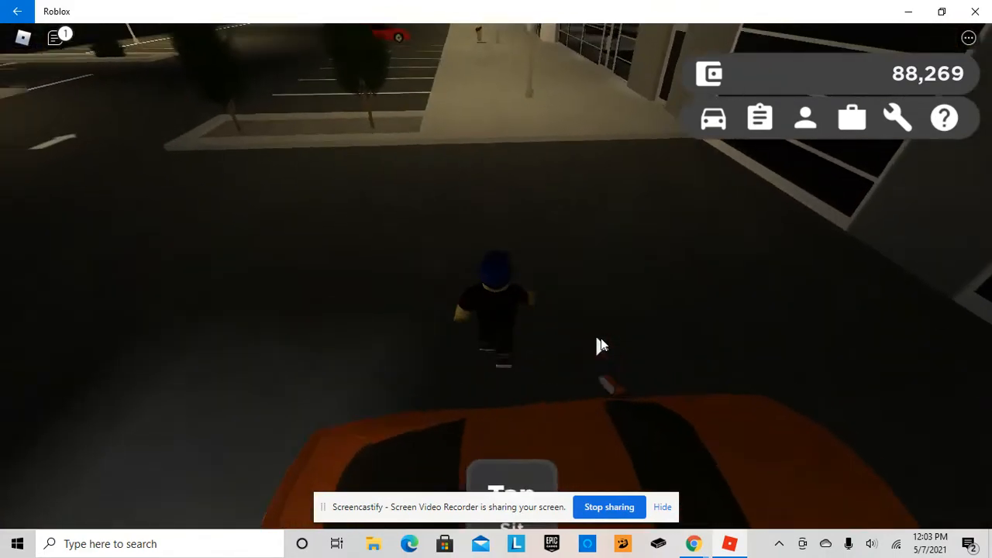
pyautogui.press('a')
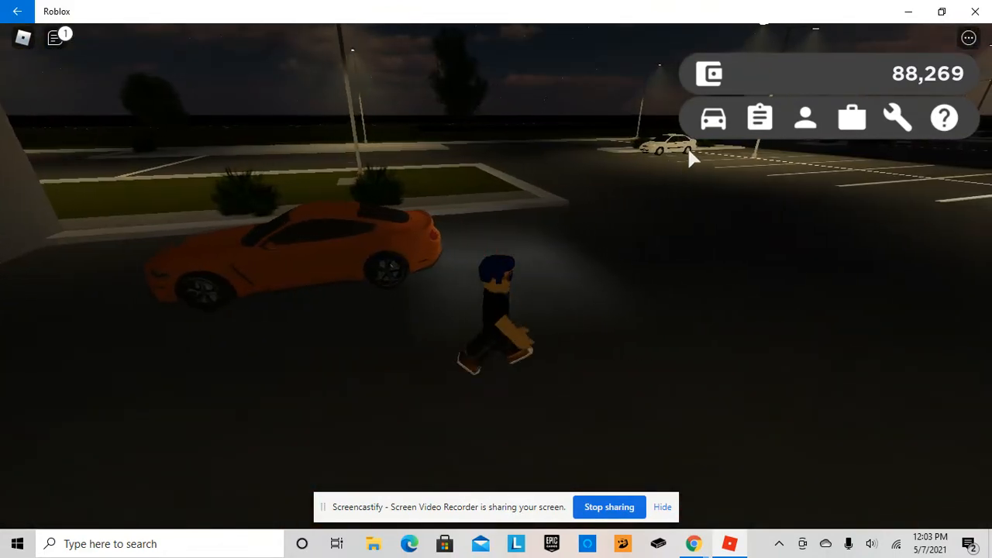
# Step: Swap to the blue 2013 Chevlon Amigo from the garage and walk up to it
pyautogui.click(717, 117)
pyautogui.scroll(-3, 670, 337)
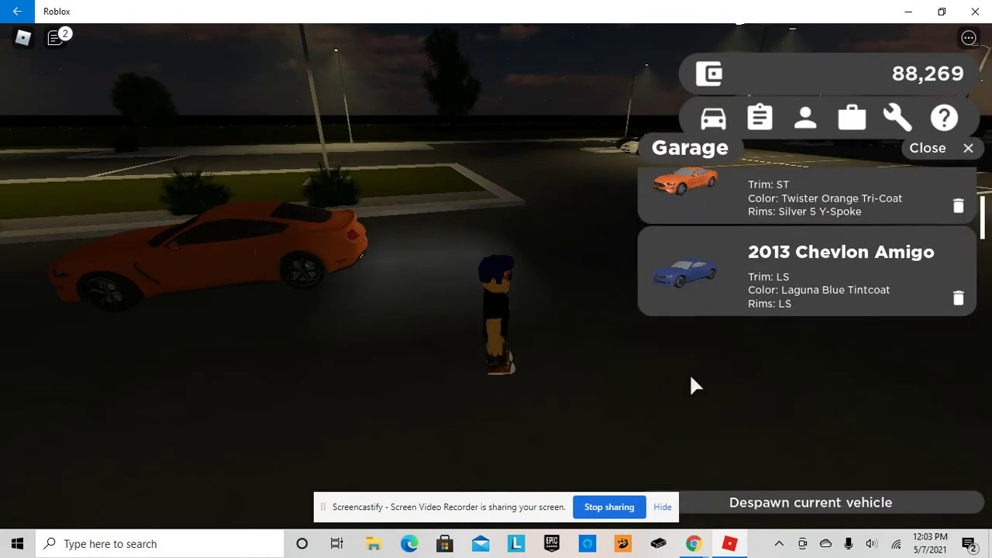
pyautogui.click(688, 280)
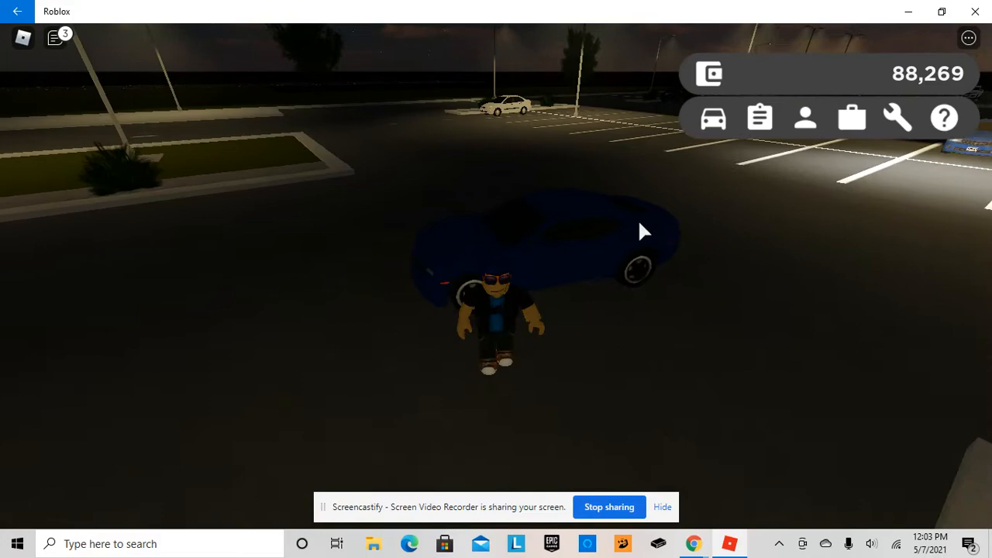
pyautogui.press('w')
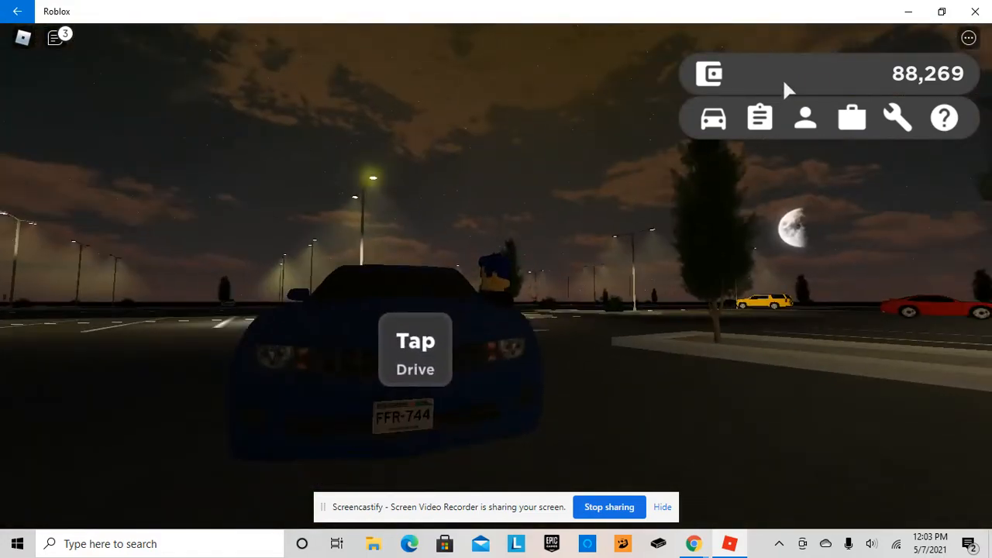
pyautogui.click(711, 120)
pyautogui.scroll(3, 693, 264)
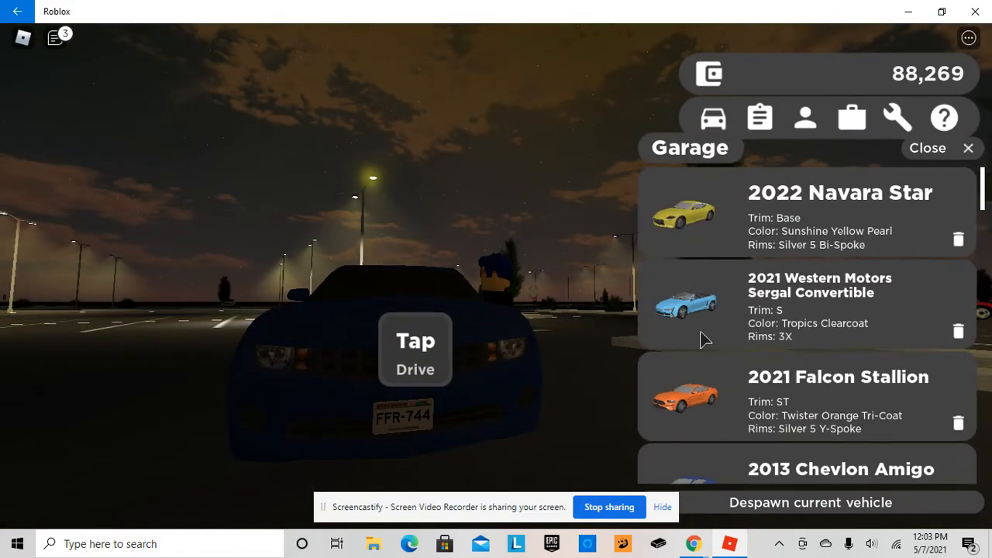
pyautogui.click(670, 306)
pyautogui.moveTo(555, 220); pyautogui.dragTo(515, 166)
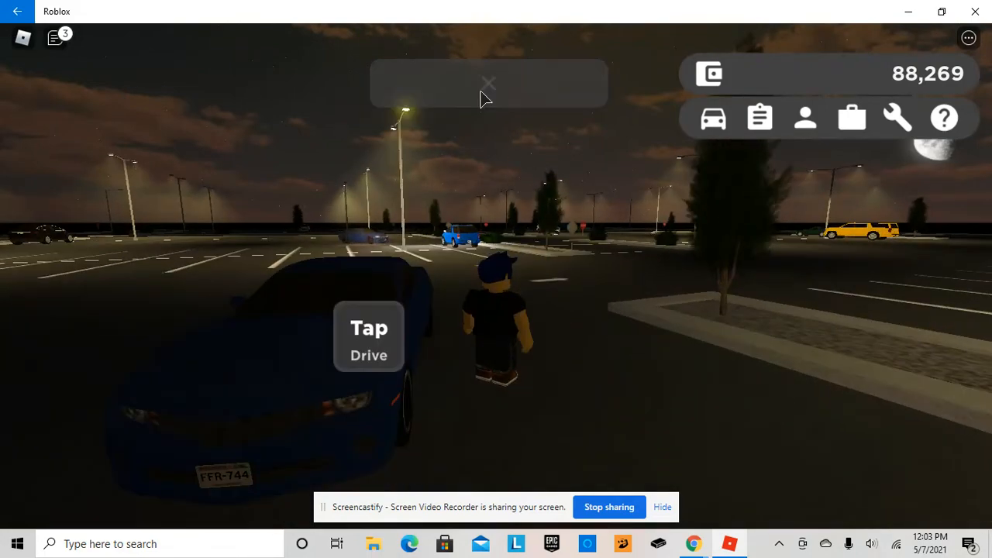
# Step: Remove the Amigo and spawn the 2021 Western Motors Sergal Convertible in its place
pyautogui.click(717, 119)
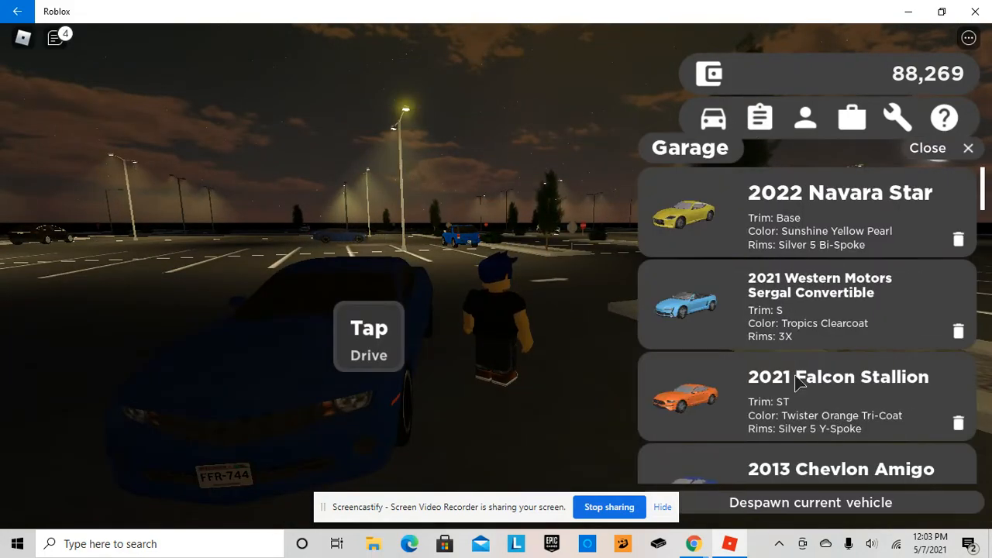
pyautogui.click(717, 295)
pyautogui.click(717, 294)
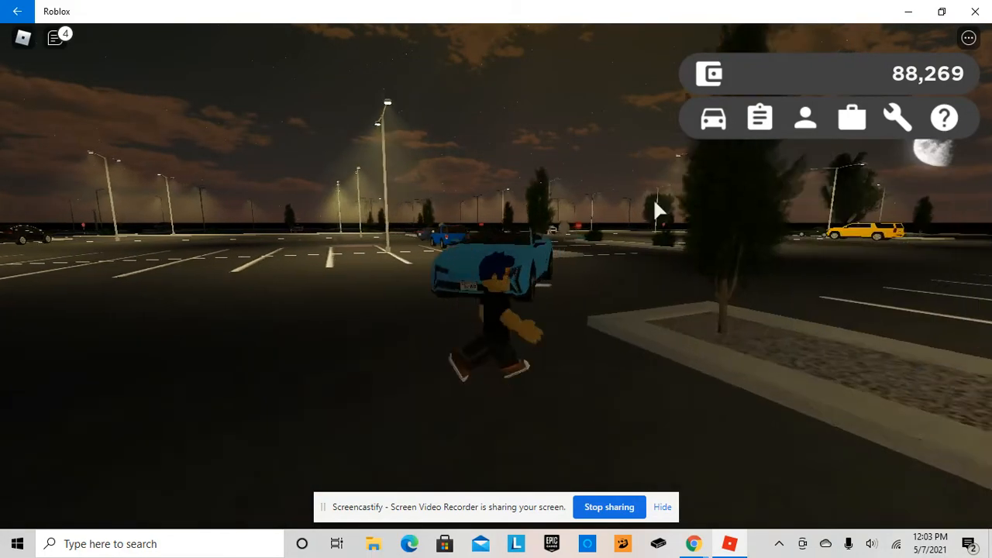
pyautogui.moveTo(652, 198)
pyautogui.mouseDown()
pyautogui.moveTo(634, 250)
pyautogui.moveTo(542, 201)
pyautogui.mouseUp()
pyautogui.click(713, 119)
# Step: Sit in the blue convertible, accelerate forward briefly, then get out
pyautogui.press('e')
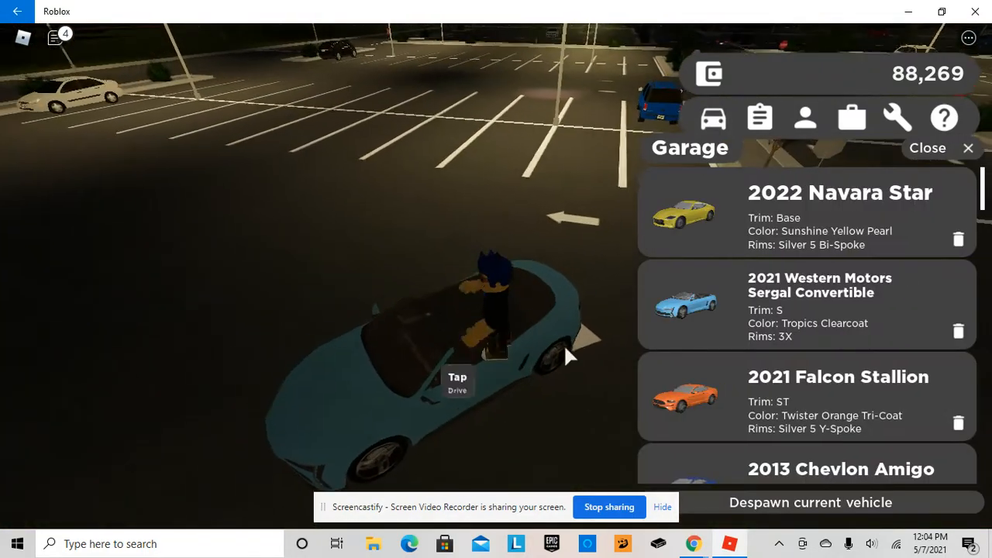
pyautogui.press('e')
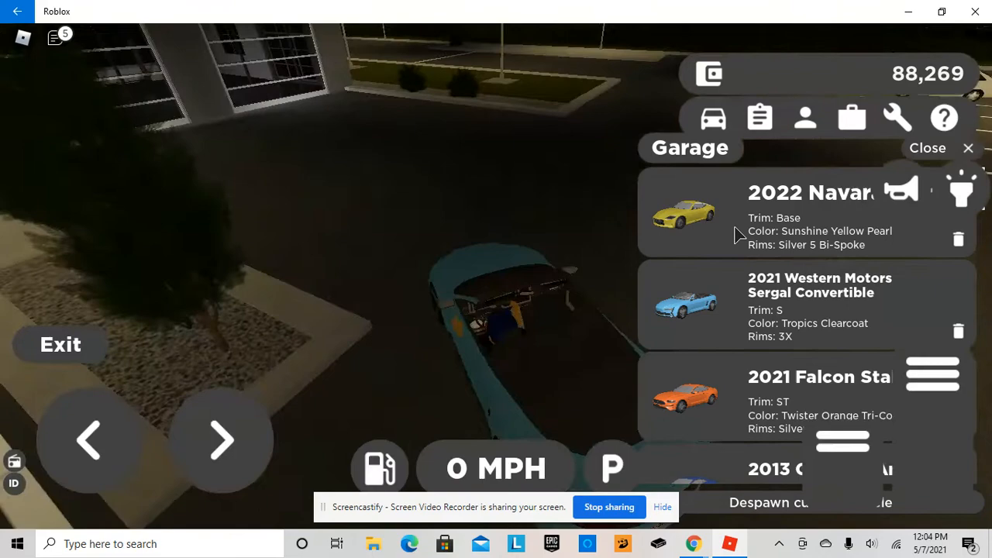
pyautogui.press('w')
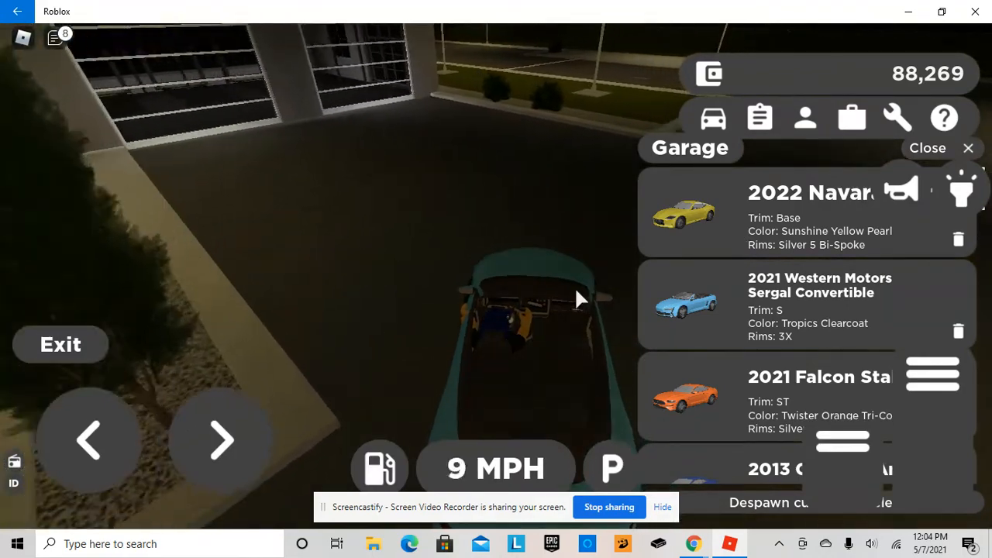
pyautogui.press('space')
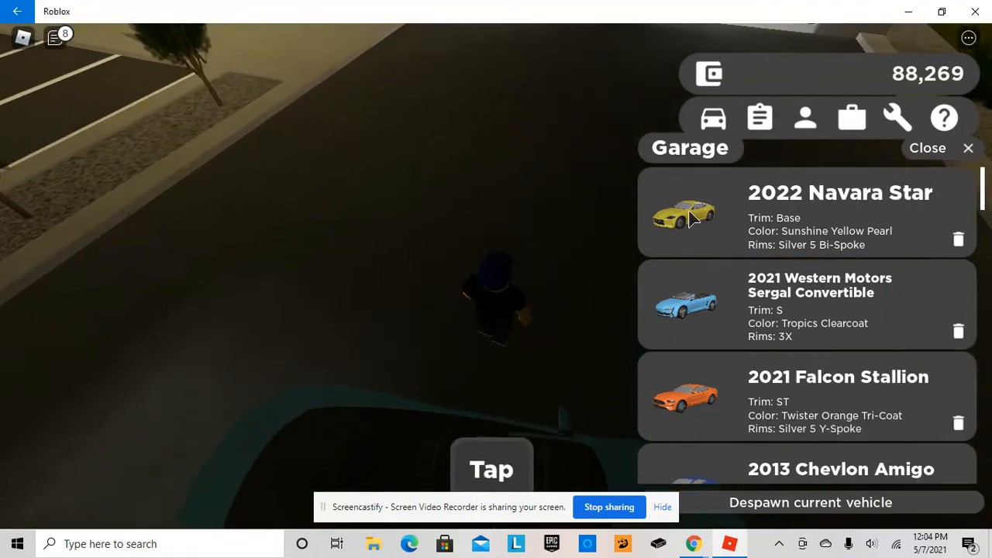
# Step: Spawn the yellow 2022 Navara Star, get in and speed off turning left across the lot
pyautogui.click(682, 217)
pyautogui.press('w')
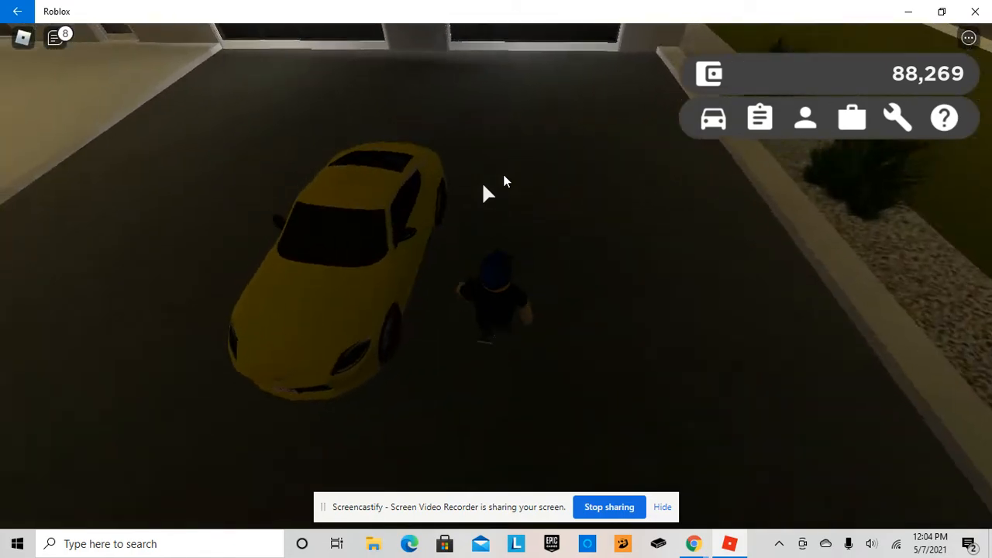
pyautogui.press('e')
pyautogui.press('w')
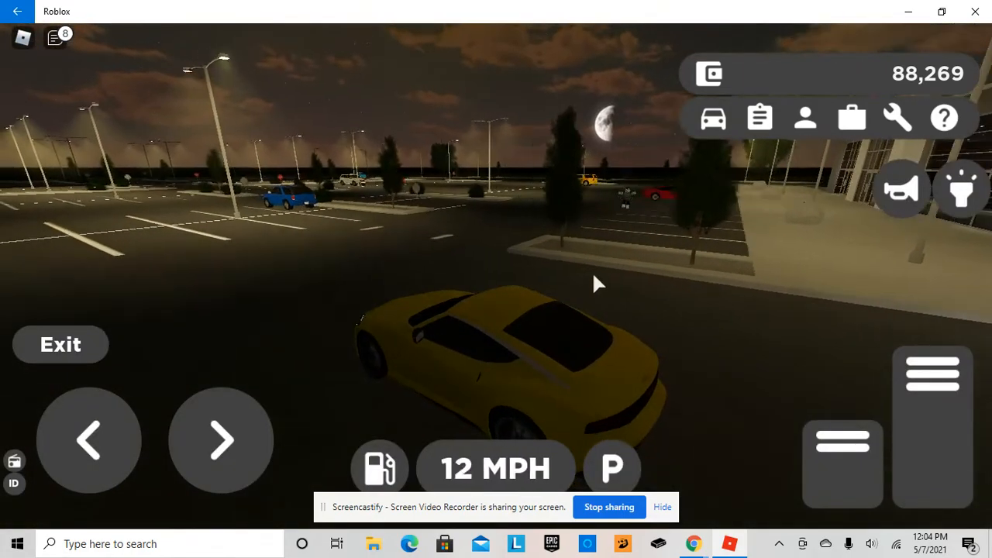
pyautogui.press('w')
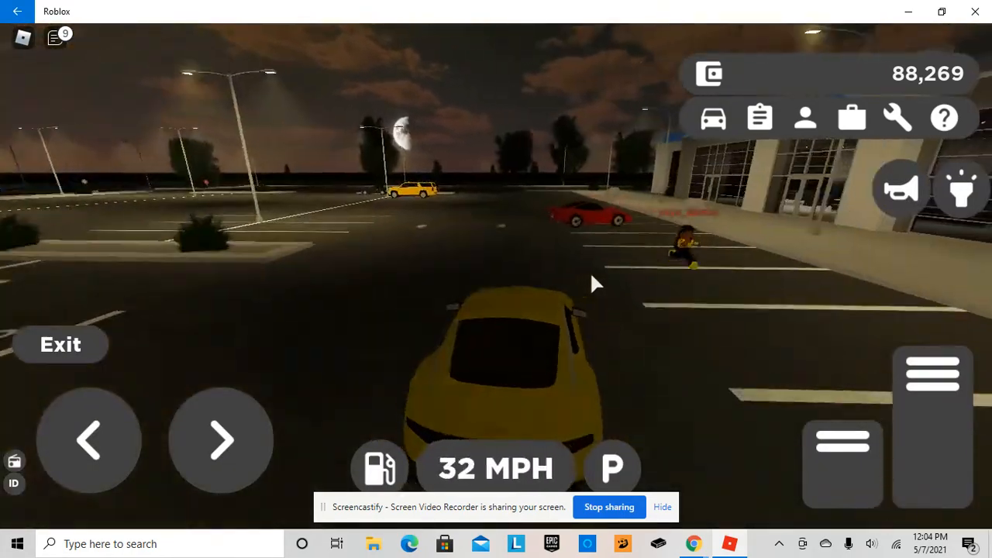
pyautogui.press('w')
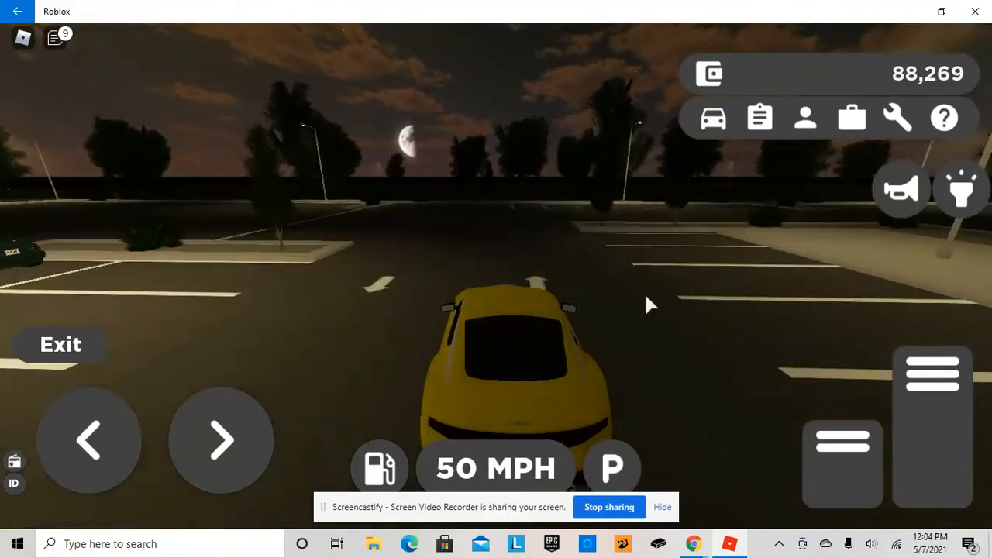
pyautogui.press('a')
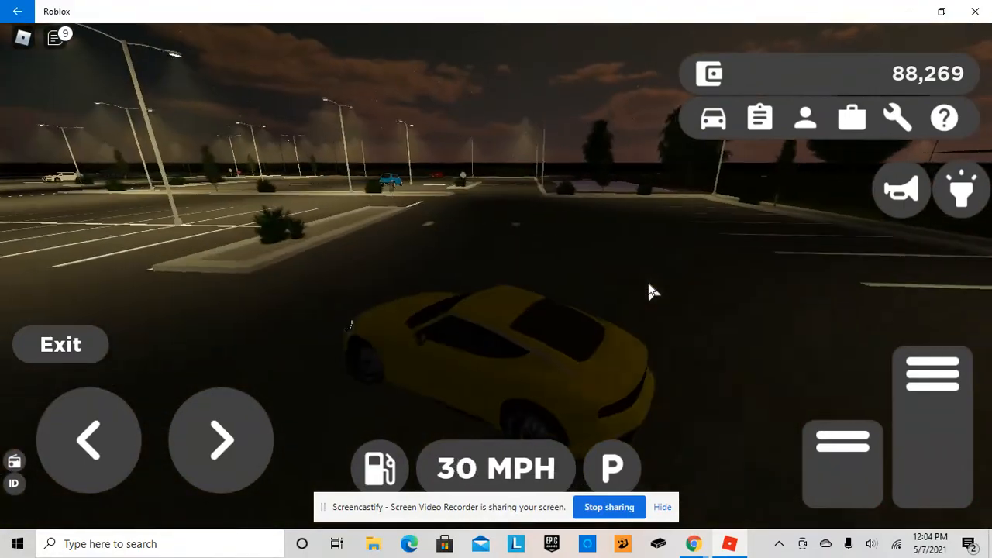
# Step: Lap the rest of the lot, brake to a stop near the STOP marking and switch on the headlights
pyautogui.press('w')
pyautogui.press('w')
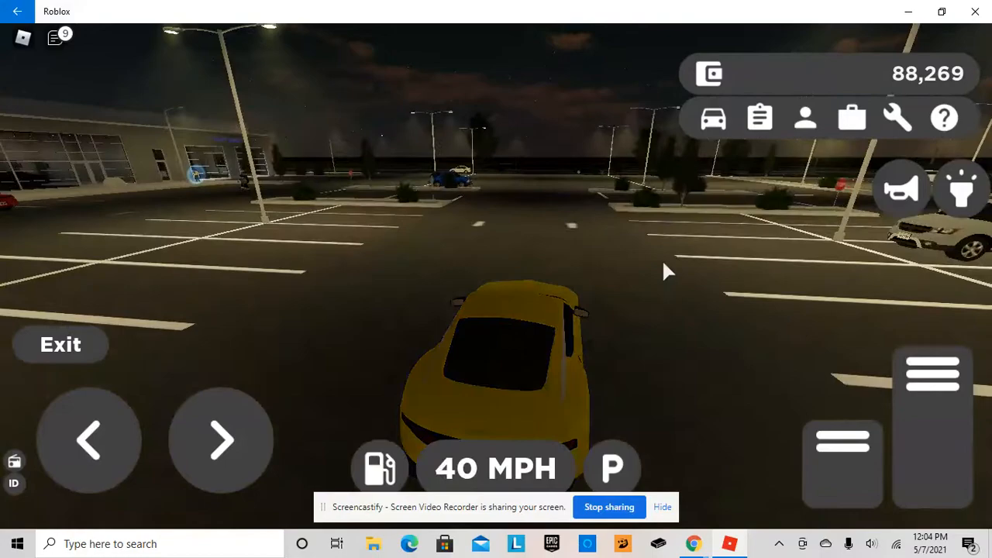
pyautogui.press('d')
pyautogui.press('w')
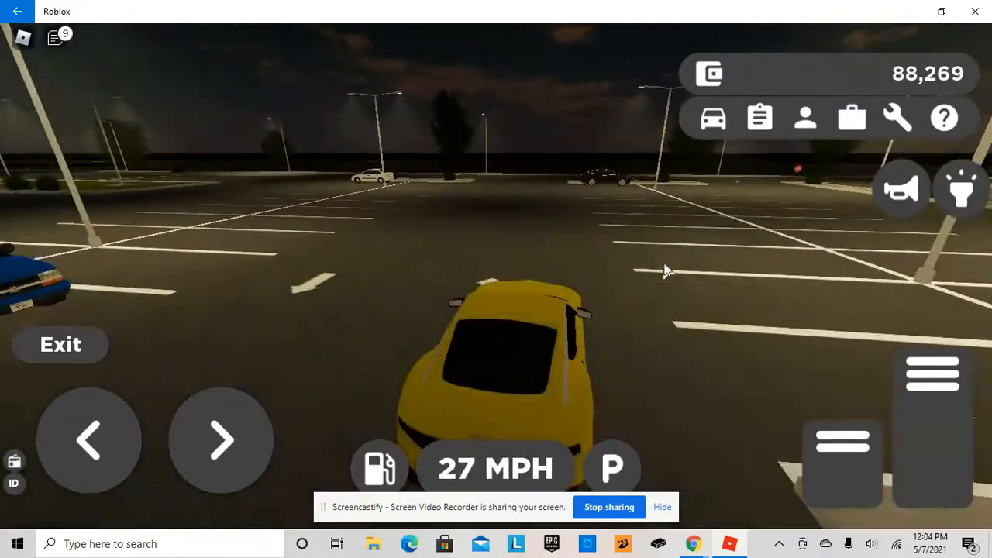
pyautogui.press('w')
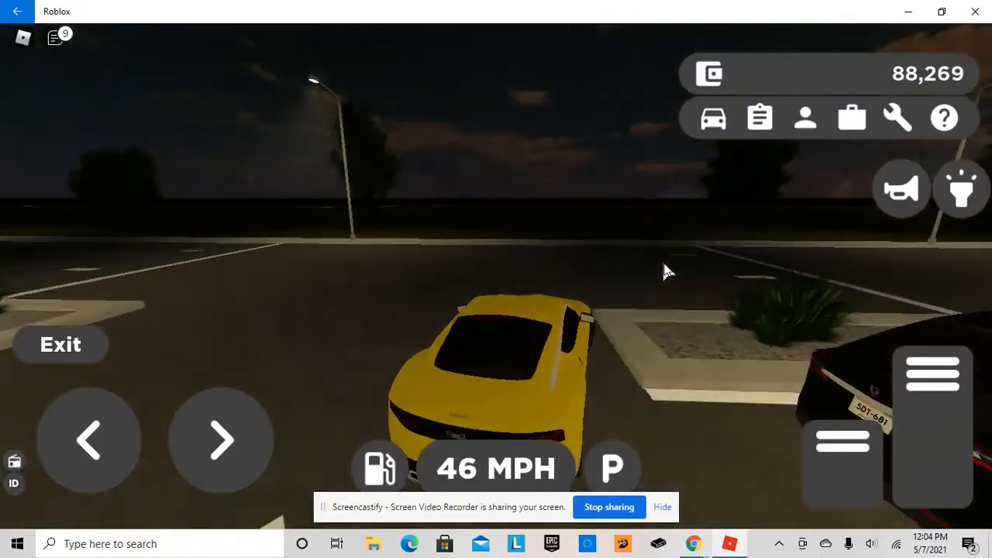
pyautogui.press('a')
pyautogui.press('s')
pyautogui.press('d')
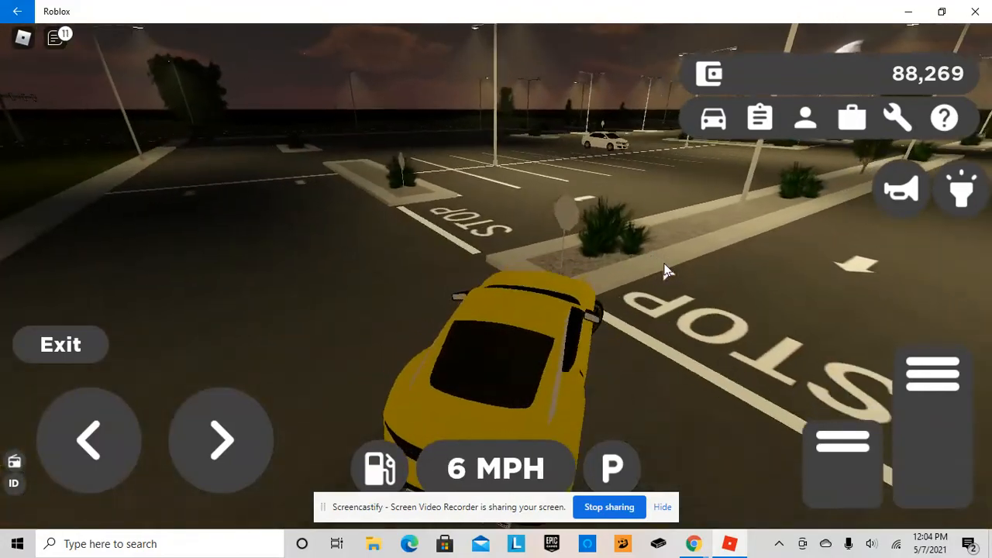
pyautogui.press('w')
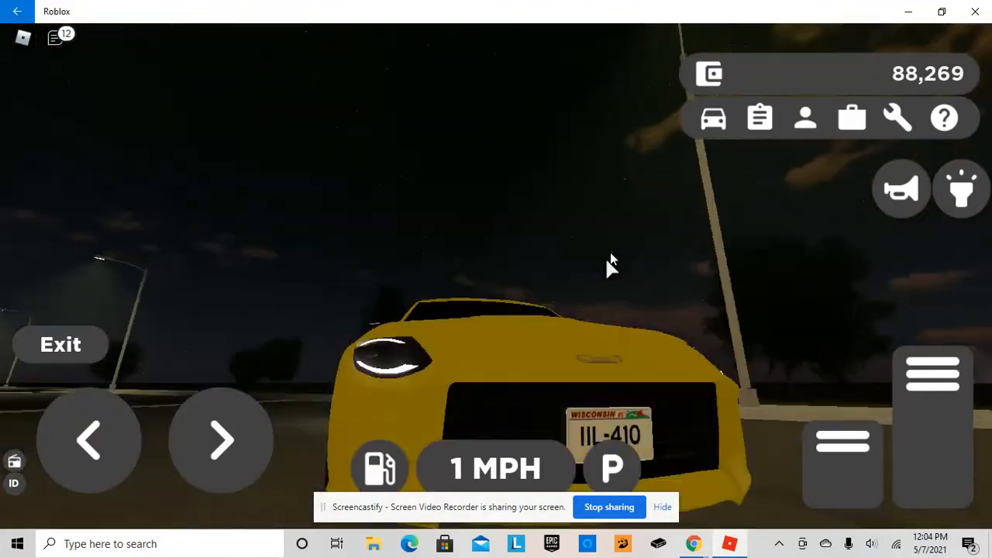
pyautogui.scroll(-5, 609, 252)
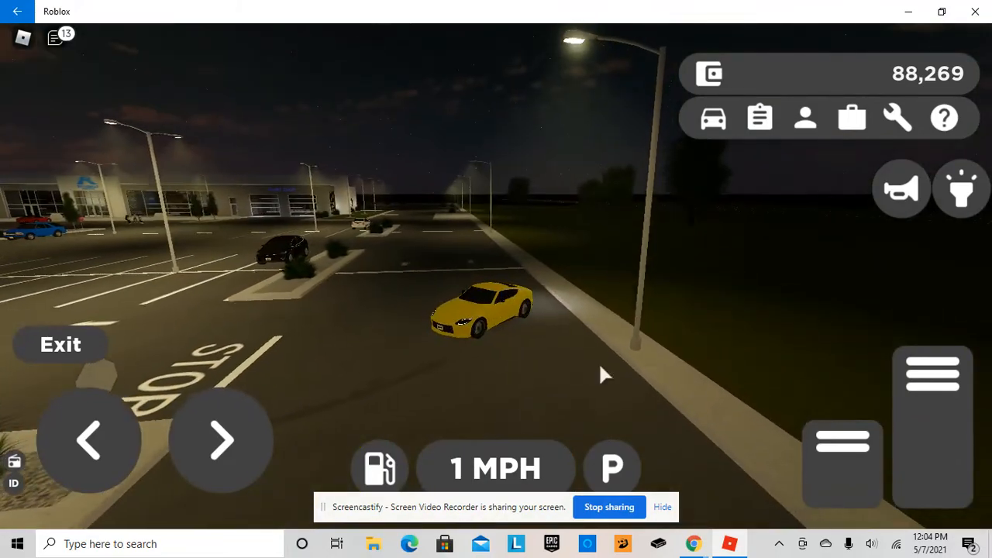